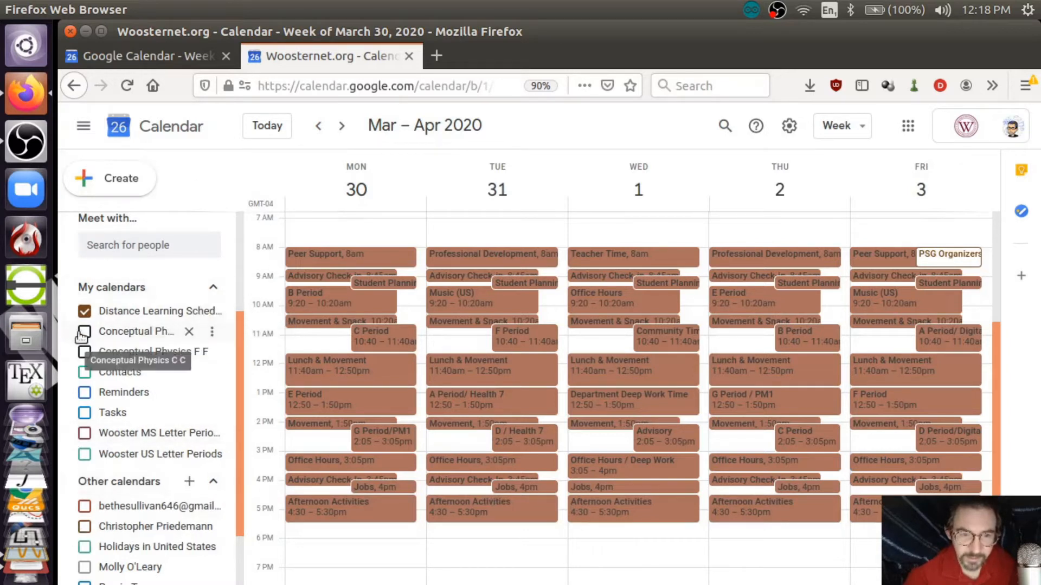
Step: Hide the Distance Learning Schedule calendar and create a new calendar named with the owner's surname followed by "- Distance Learning"
{"action": "left_click", "coordinate": [84, 311]}
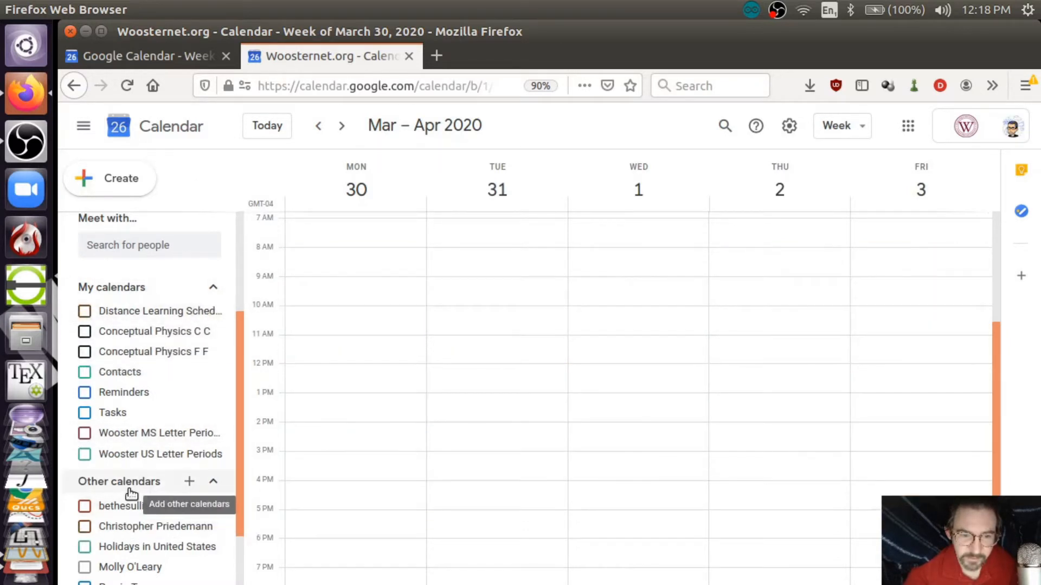
{"action": "left_click", "coordinate": [190, 484]}
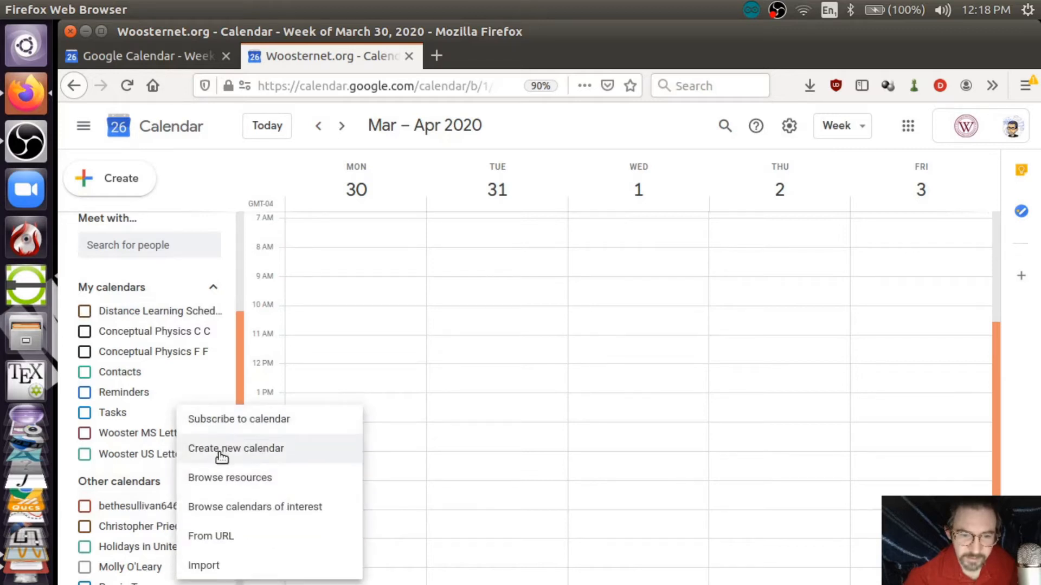
{"action": "left_click", "coordinate": [222, 457]}
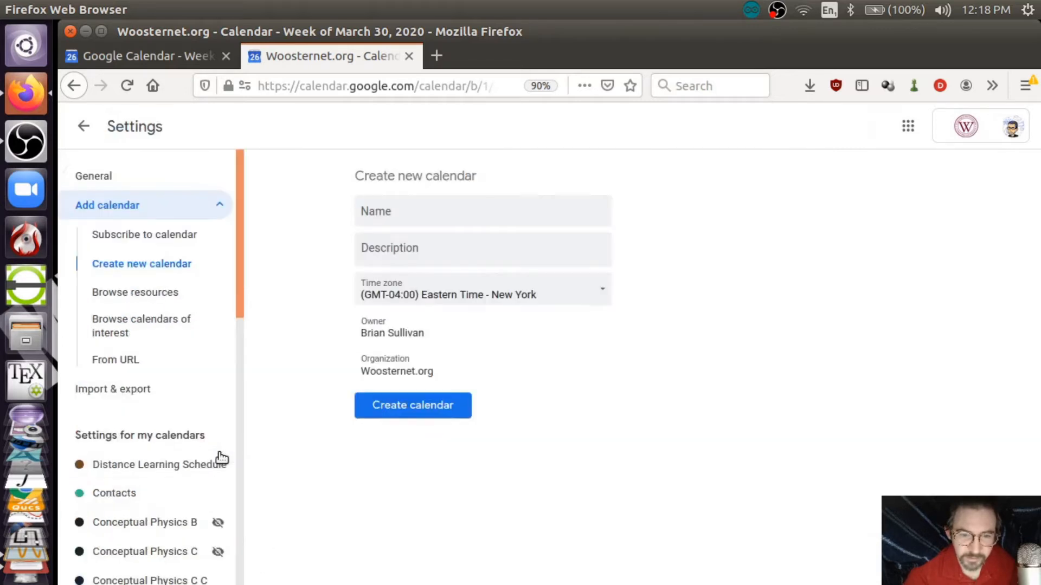
{"action": "type", "text": "Sullivan -"}
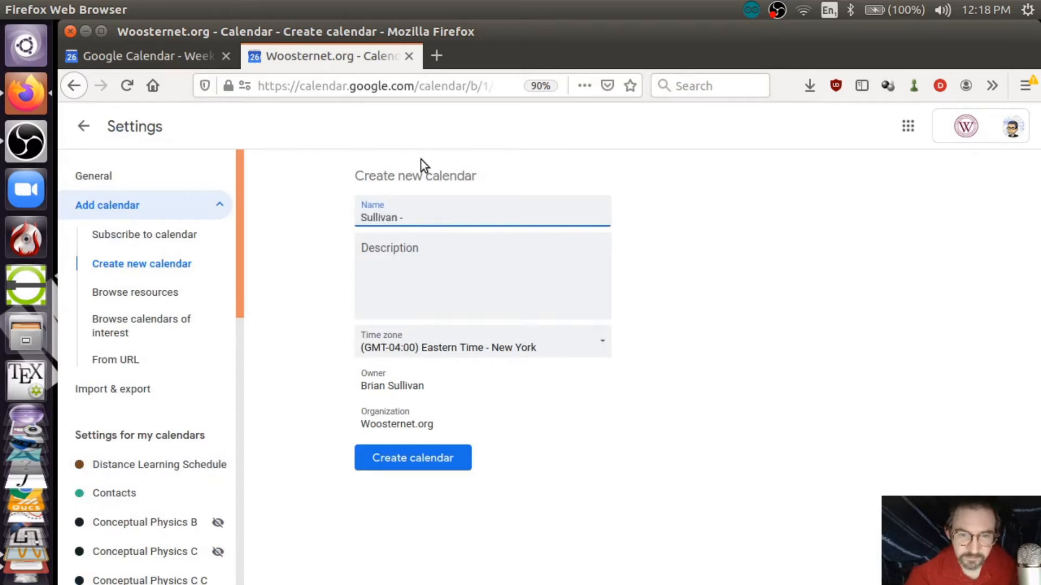
{"action": "type", "text": " Distance "}
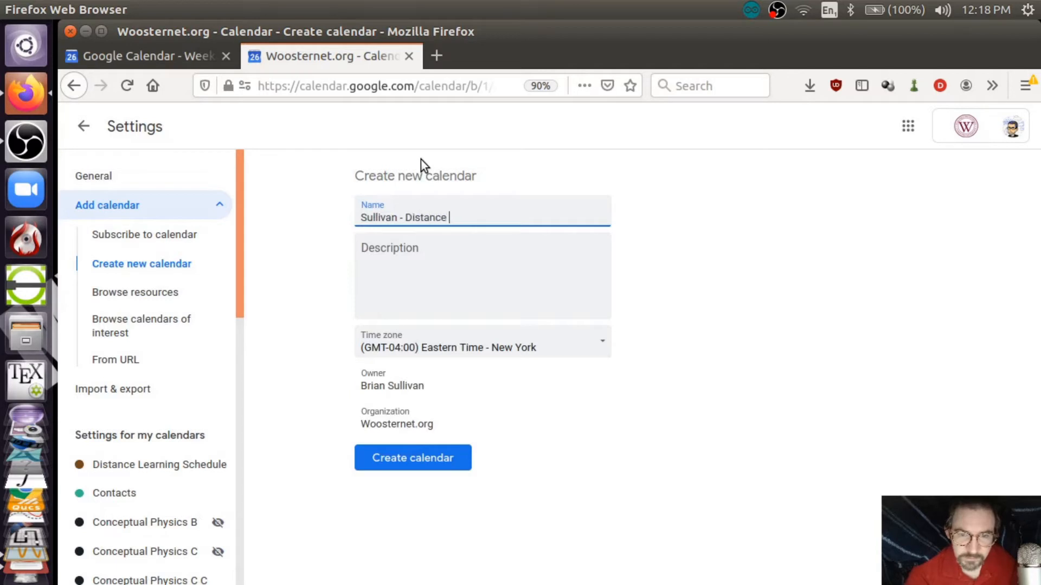
{"action": "type", "text": "Learning"}
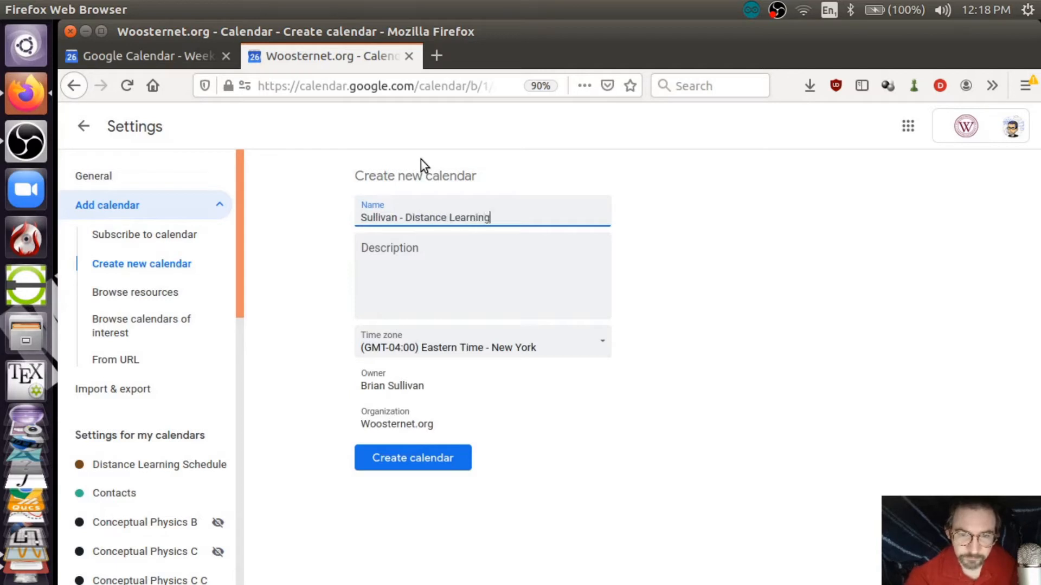
{"action": "left_click", "coordinate": [402, 469]}
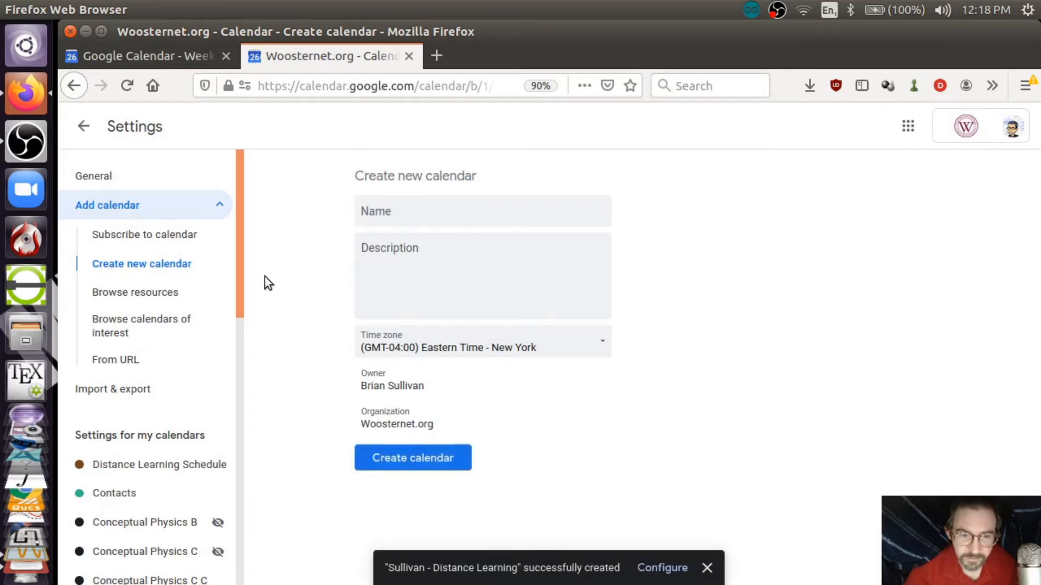
{"action": "left_click", "coordinate": [85, 128]}
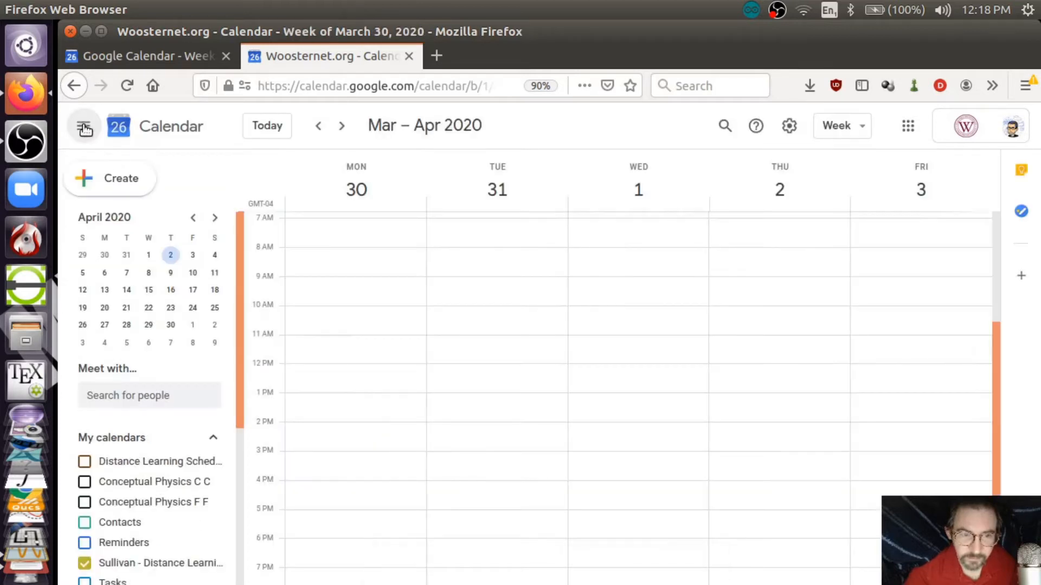
Step: Start a calendar import and choose the file Distance Learning Schedule.ics from the Desktop folder
{"action": "left_click_drag", "start_coordinate": [235, 268], "coordinate": [237, 369]}
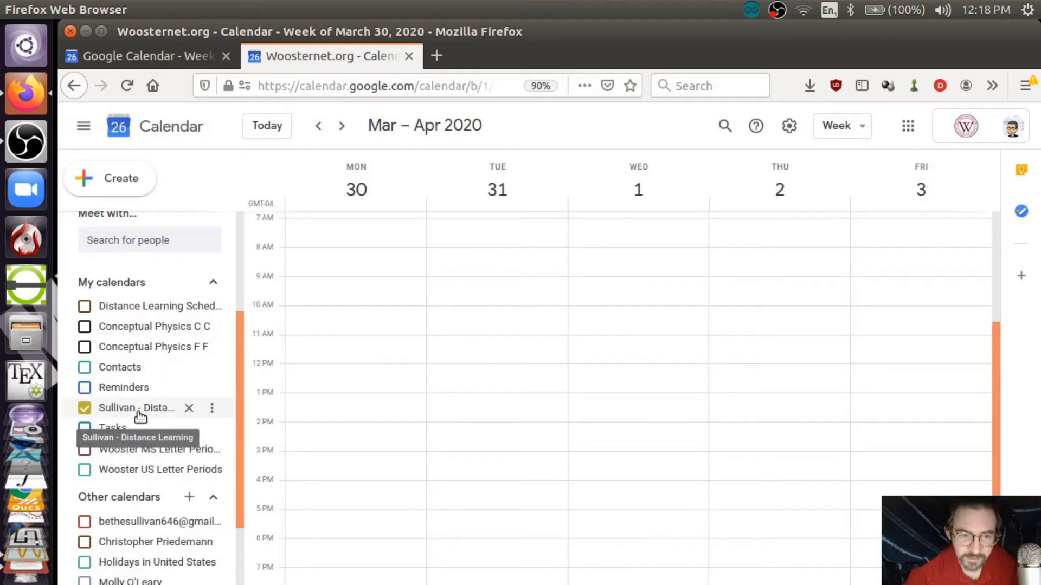
{"action": "left_click", "coordinate": [190, 498]}
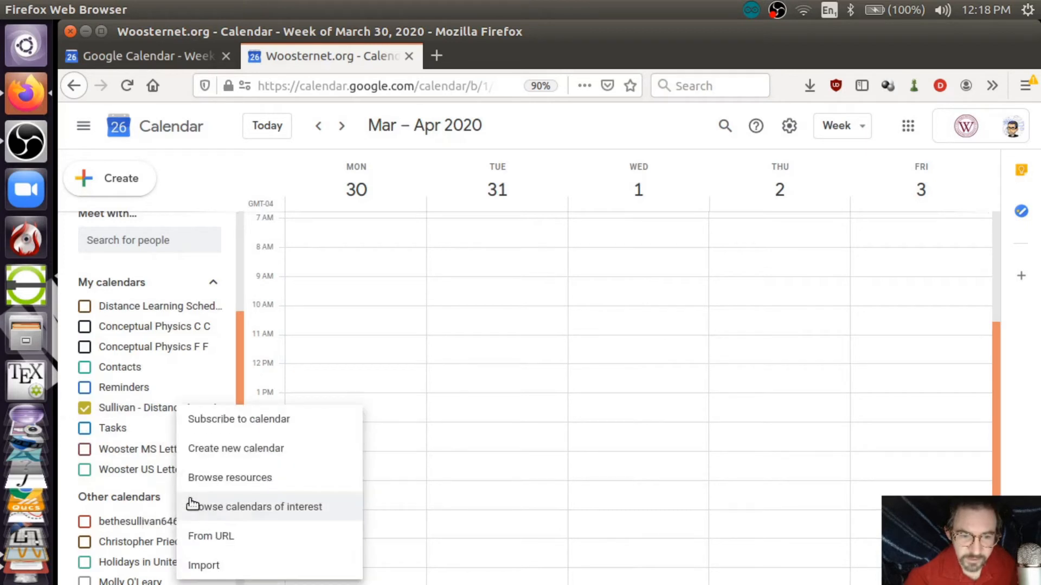
{"action": "left_click", "coordinate": [216, 567]}
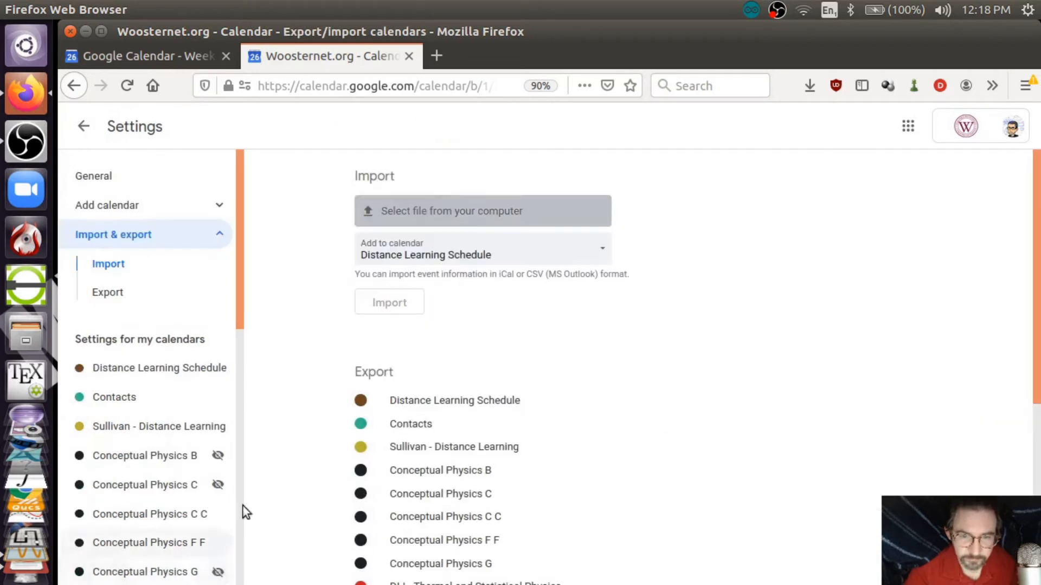
{"action": "left_click", "coordinate": [382, 221]}
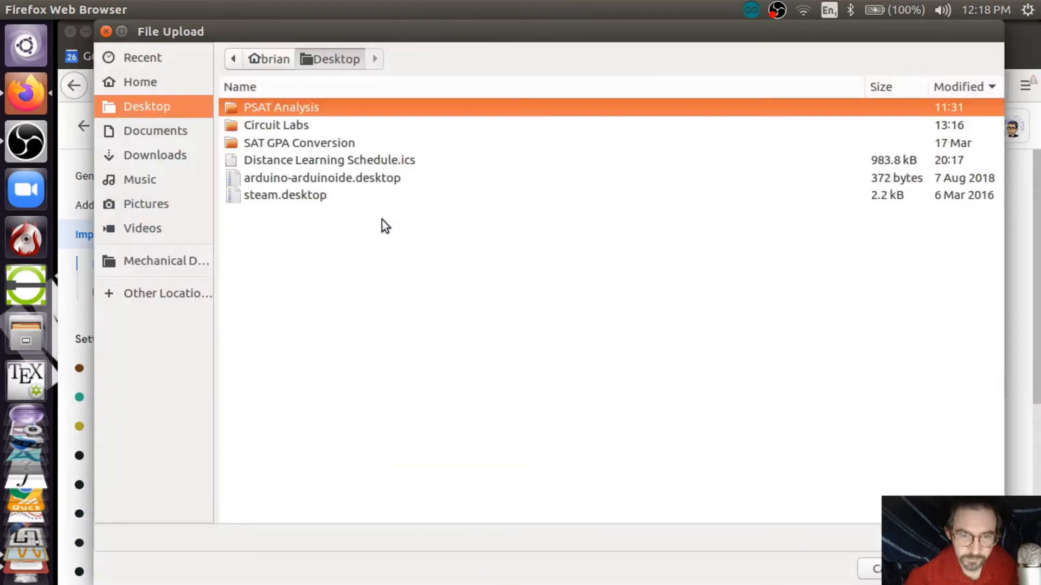
{"action": "left_click", "coordinate": [262, 163]}
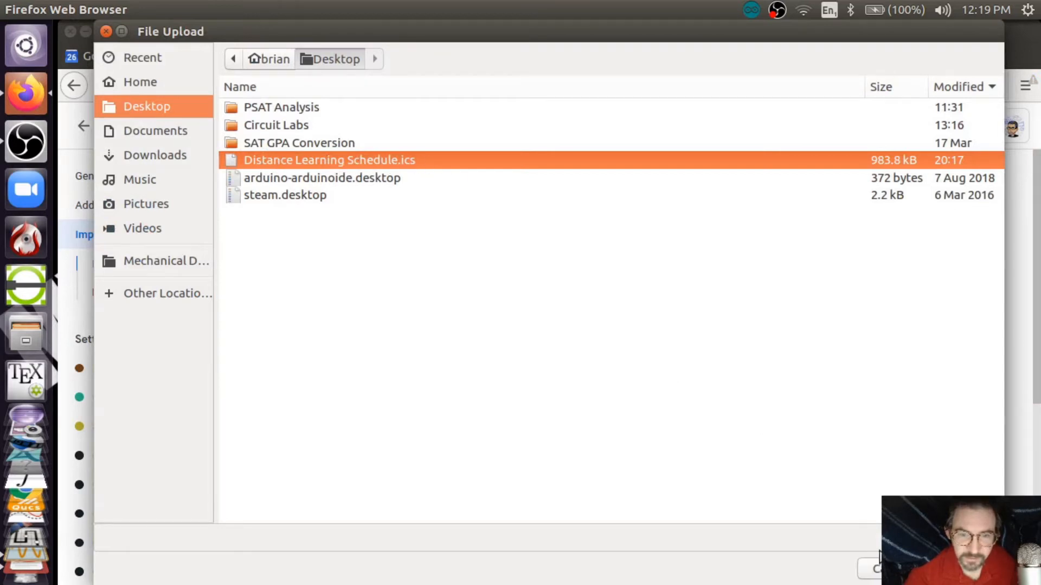
{"action": "left_click", "coordinate": [965, 569]}
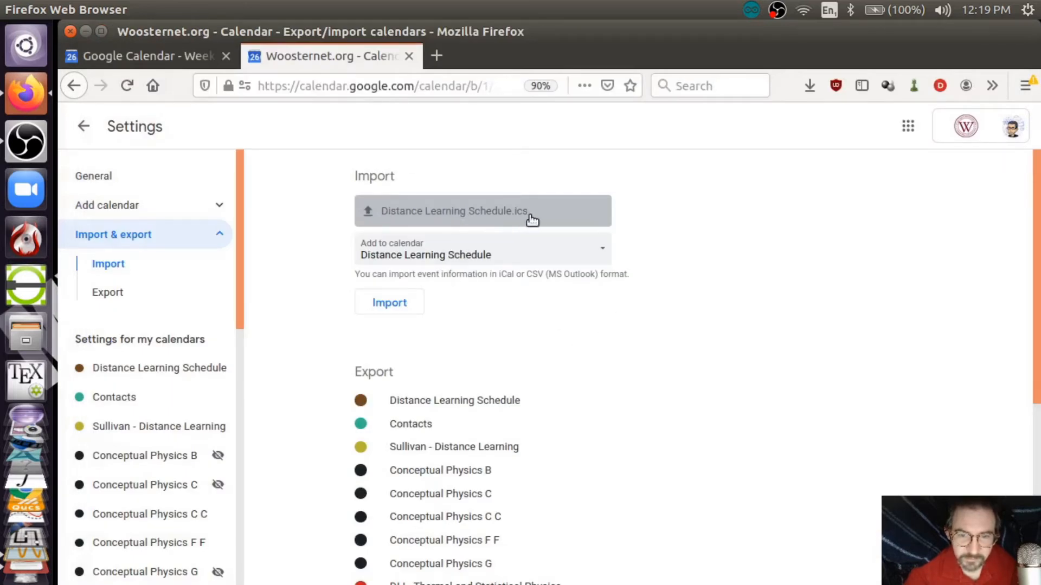
Step: Set the new surname-prefixed Distance Learning calendar as the import destination and import the events
{"action": "left_click", "coordinate": [597, 250]}
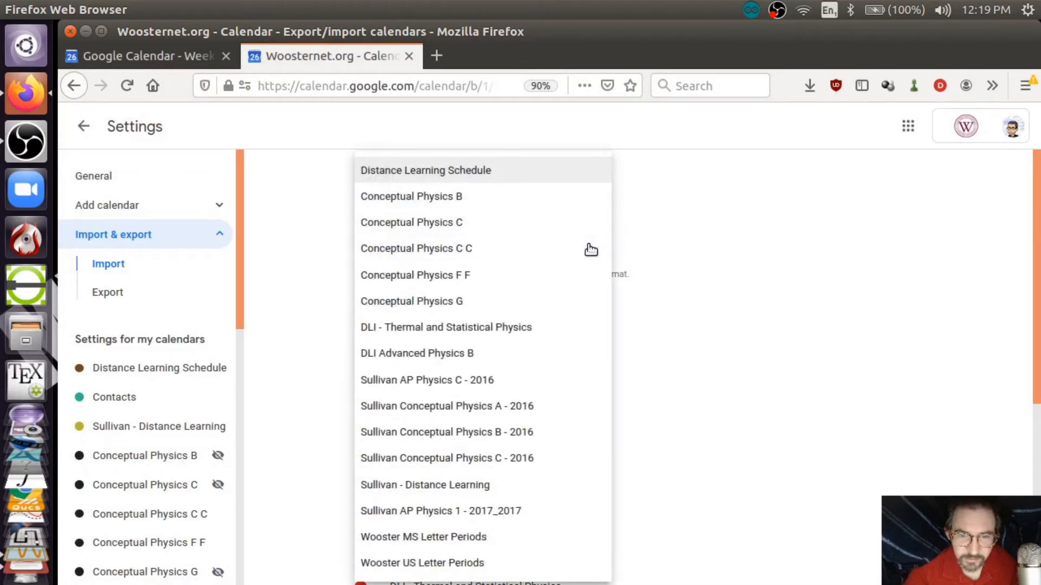
{"action": "left_click", "coordinate": [465, 485]}
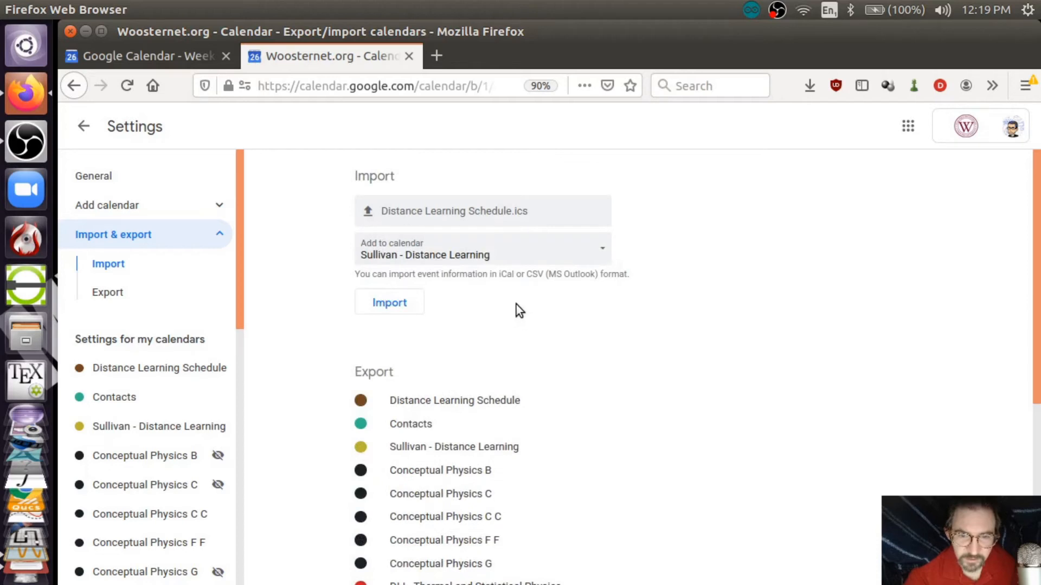
{"action": "left_click", "coordinate": [389, 303]}
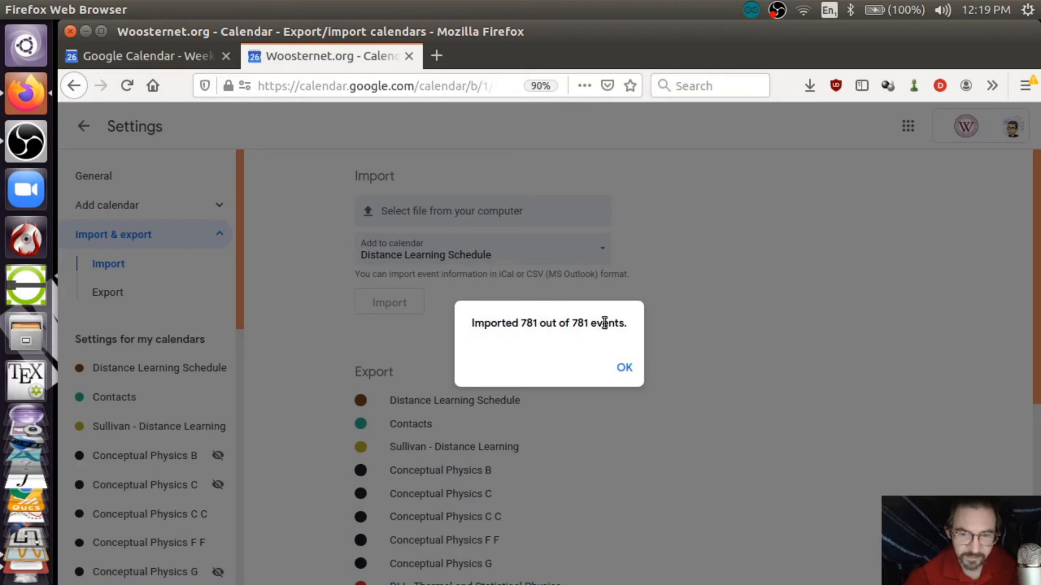
{"action": "left_click", "coordinate": [619, 367]}
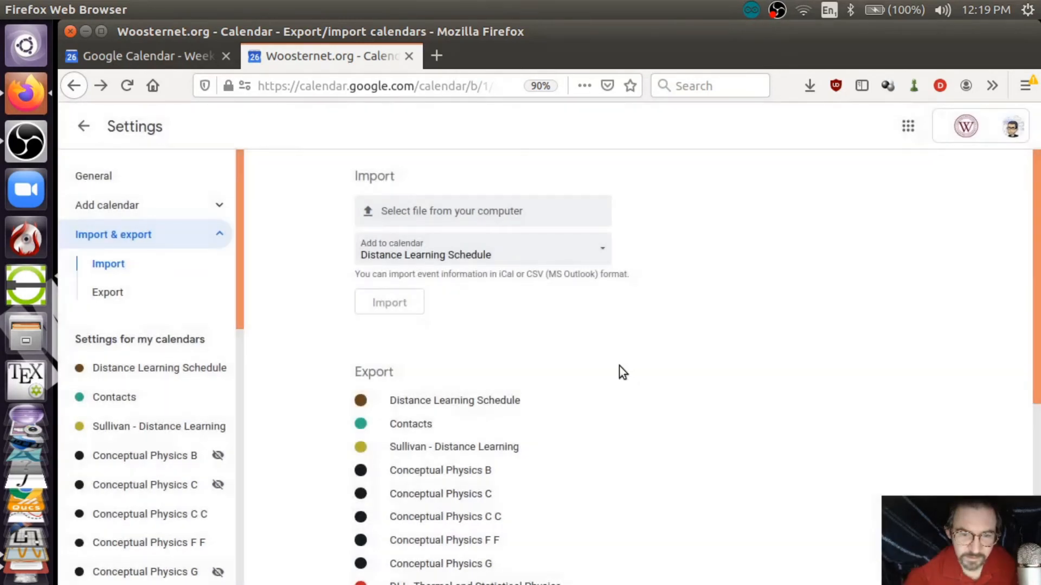
Step: Review the new calendar's settings and its imported events for the week of April 6, including Monday's E Period details
{"action": "left_click", "coordinate": [142, 428]}
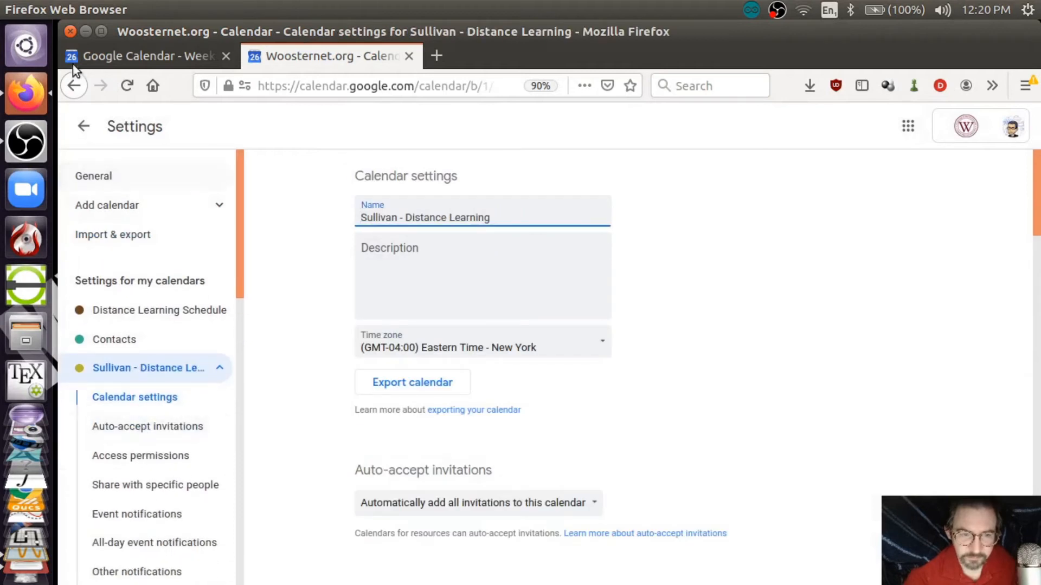
{"action": "left_click", "coordinate": [82, 131]}
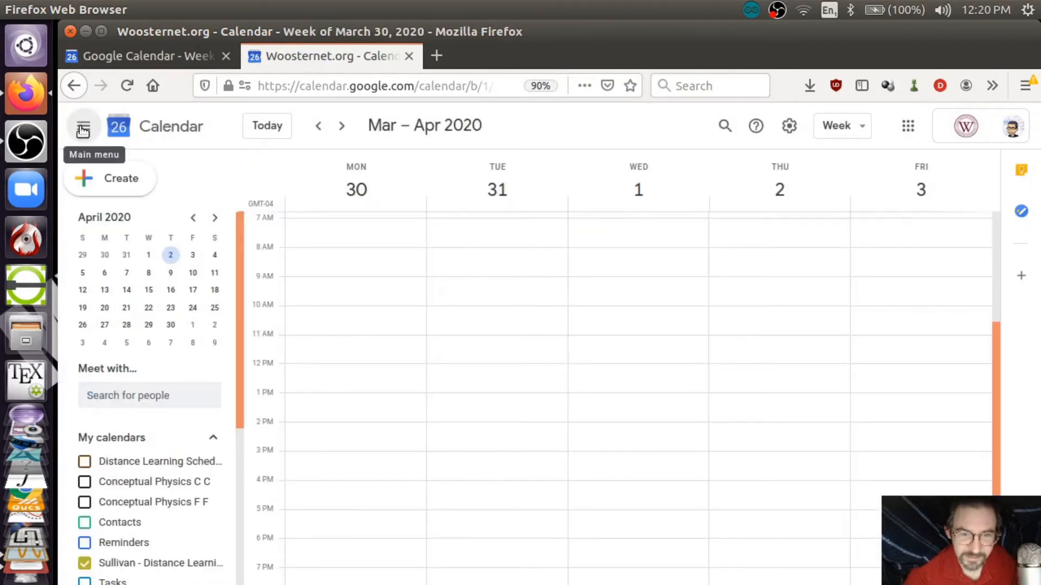
{"action": "left_click_drag", "start_coordinate": [236, 237], "coordinate": [237, 308]}
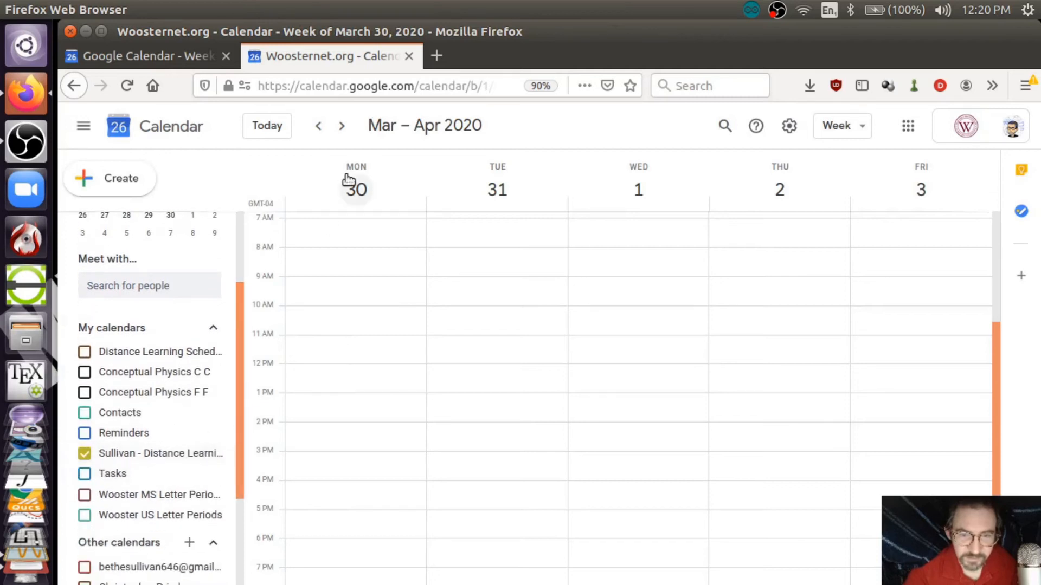
{"action": "left_click", "coordinate": [341, 127]}
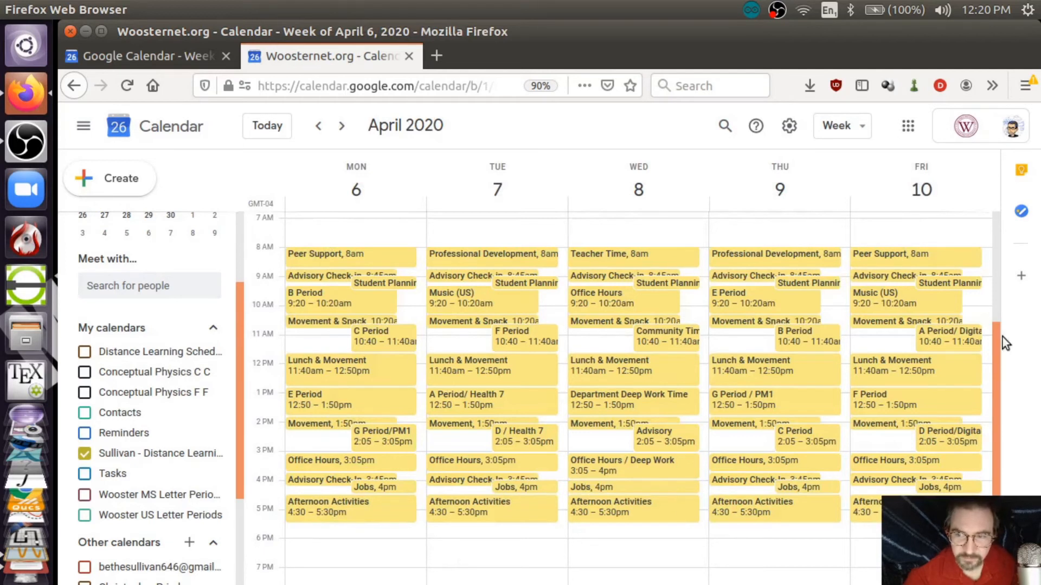
{"action": "left_click_drag", "start_coordinate": [997, 343], "coordinate": [983, 366]}
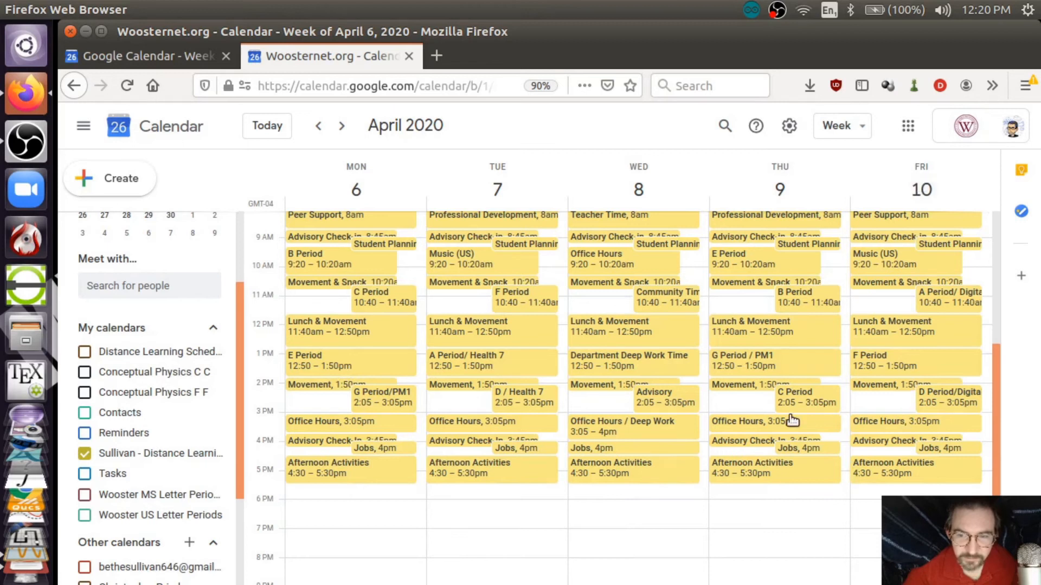
{"action": "scroll", "coordinate": [791, 420], "scroll_direction": "up", "scroll_amount": 1}
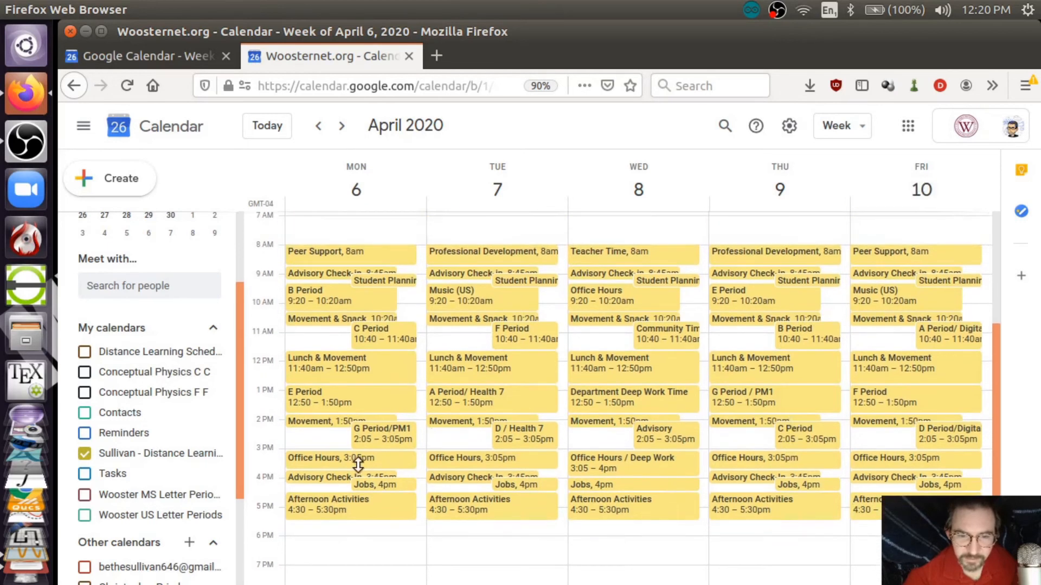
{"action": "left_click", "coordinate": [347, 404]}
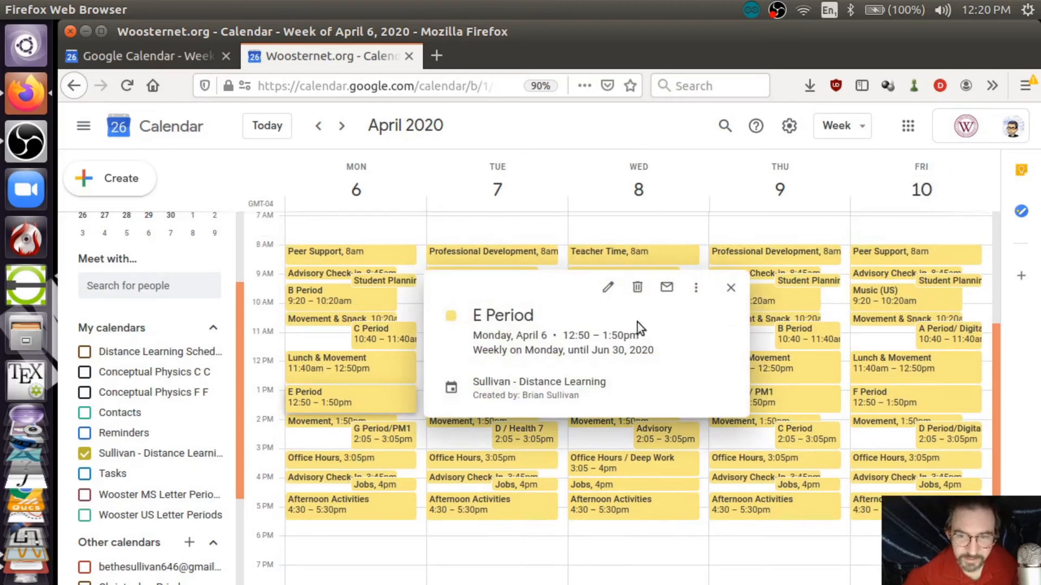
Step: Delete the E Period event on Monday, March 30 together with all its following occurrences
{"action": "key", "text": "alt+Left"}
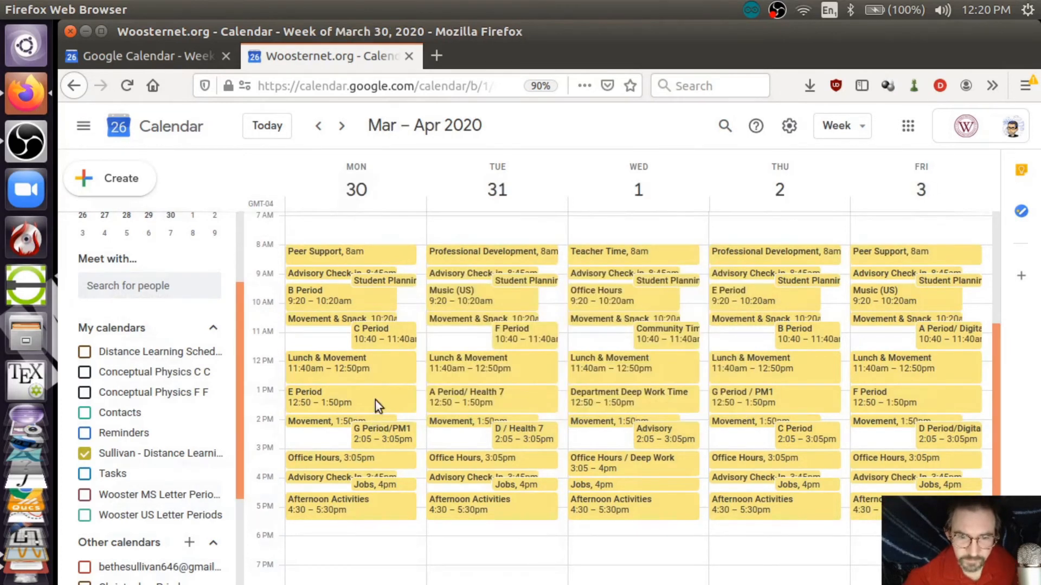
{"action": "left_click", "coordinate": [376, 402]}
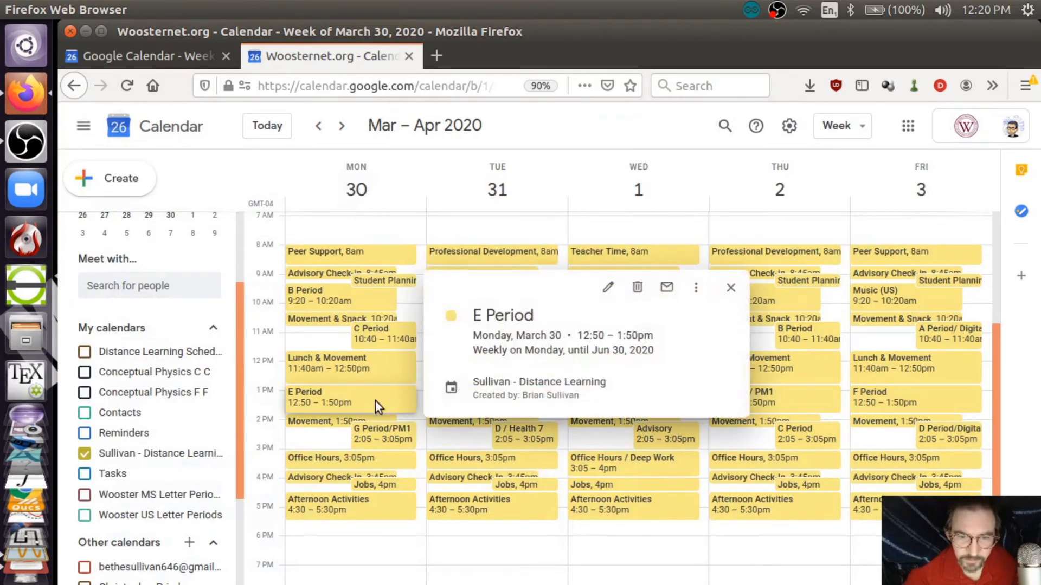
{"action": "left_click", "coordinate": [636, 287]}
{"action": "left_click", "coordinate": [457, 337]}
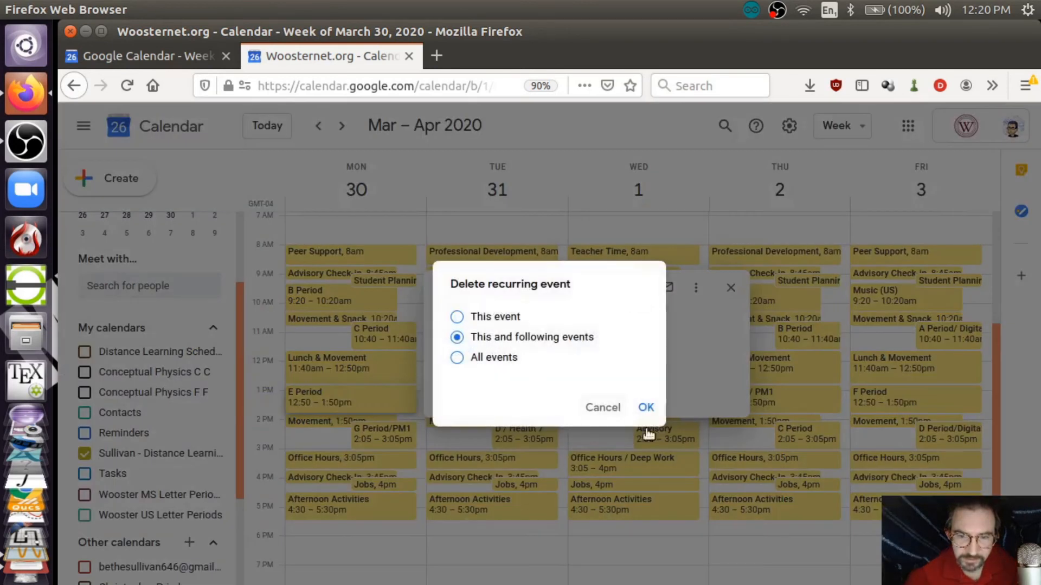
{"action": "left_click", "coordinate": [644, 407]}
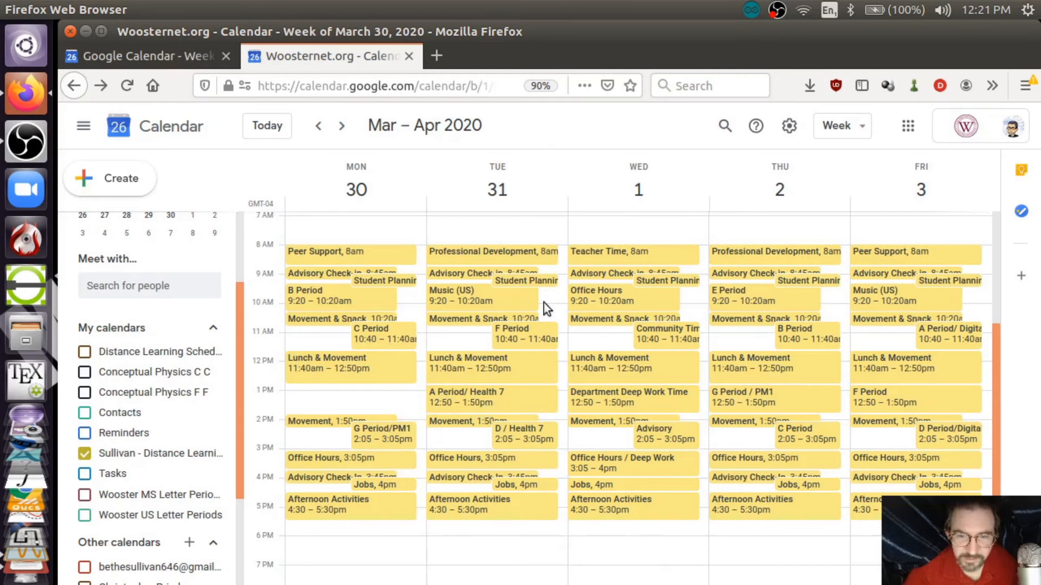
{"action": "left_click", "coordinate": [777, 9]}
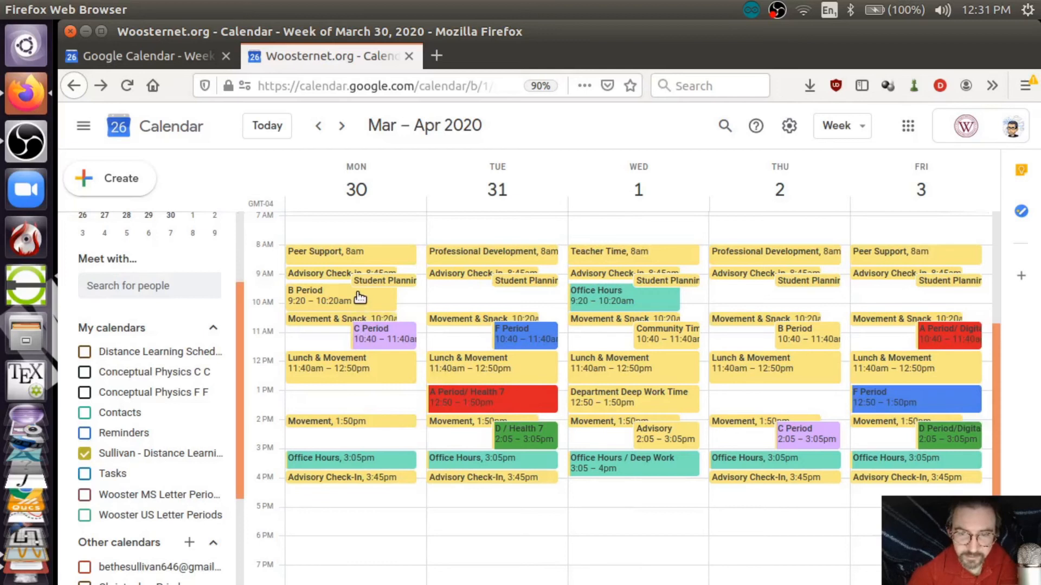
Step: Open the B Period event on Monday, March 30 for editing and retitle it CS50
{"action": "left_click", "coordinate": [336, 302]}
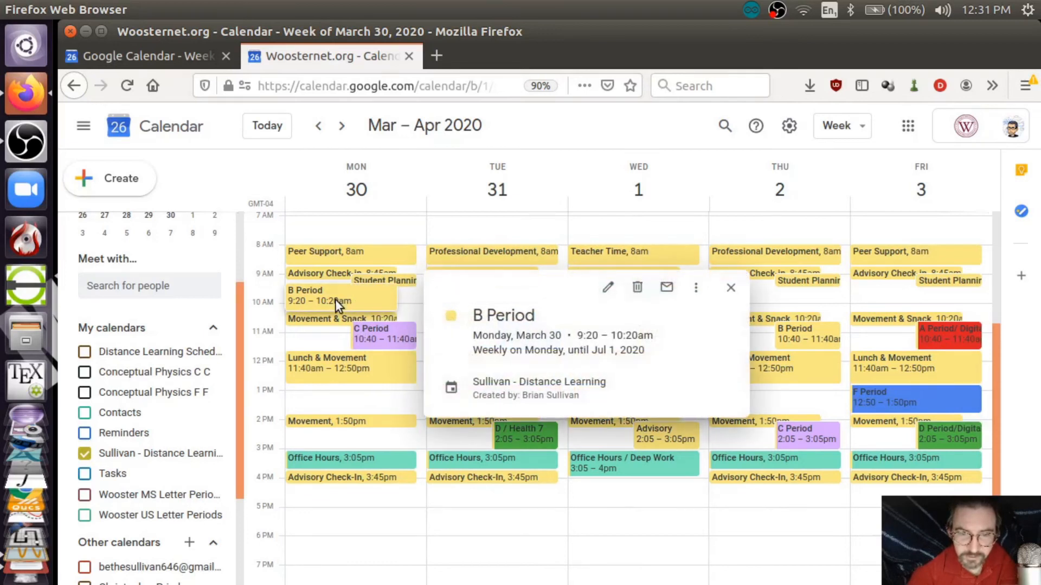
{"action": "left_click", "coordinate": [609, 289]}
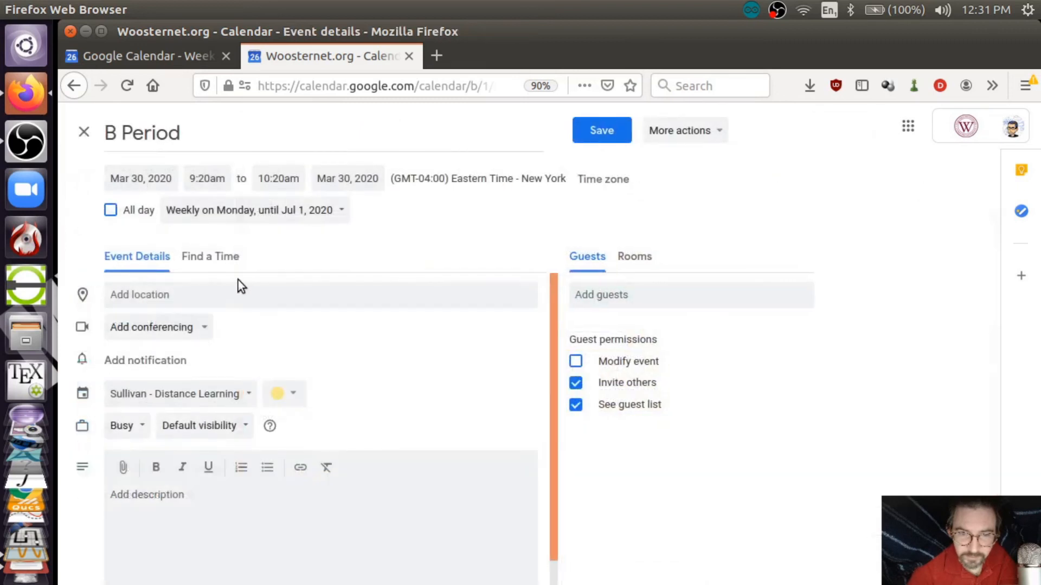
{"action": "triple_click", "coordinate": [195, 131]}
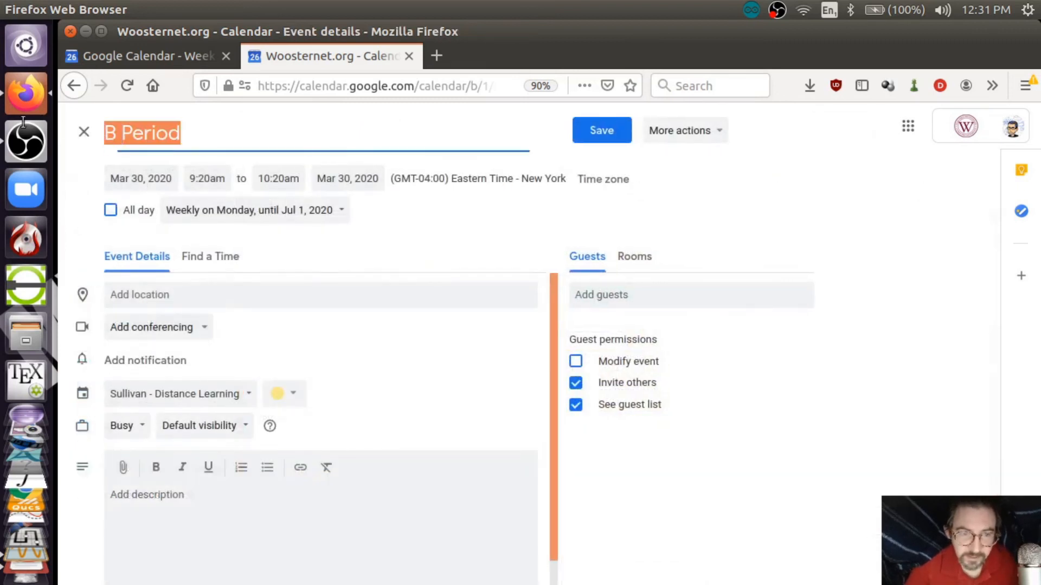
{"action": "key", "text": "BackSpace"}
{"action": "type", "text": "CS50"}
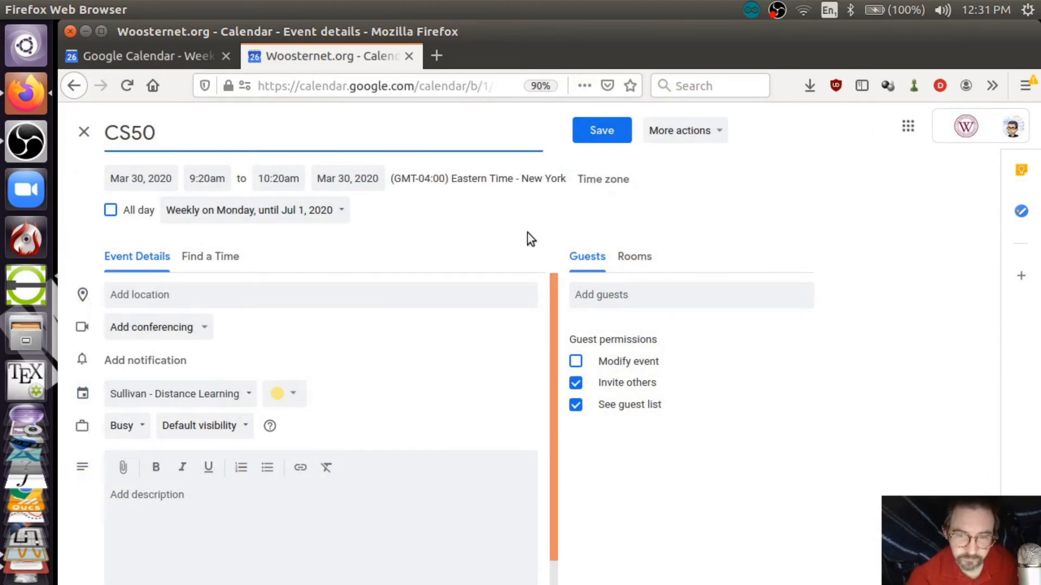
Step: Change the CS50 event's colour to turquoise blue and save the edits for this and following events
{"action": "left_click", "coordinate": [281, 395]}
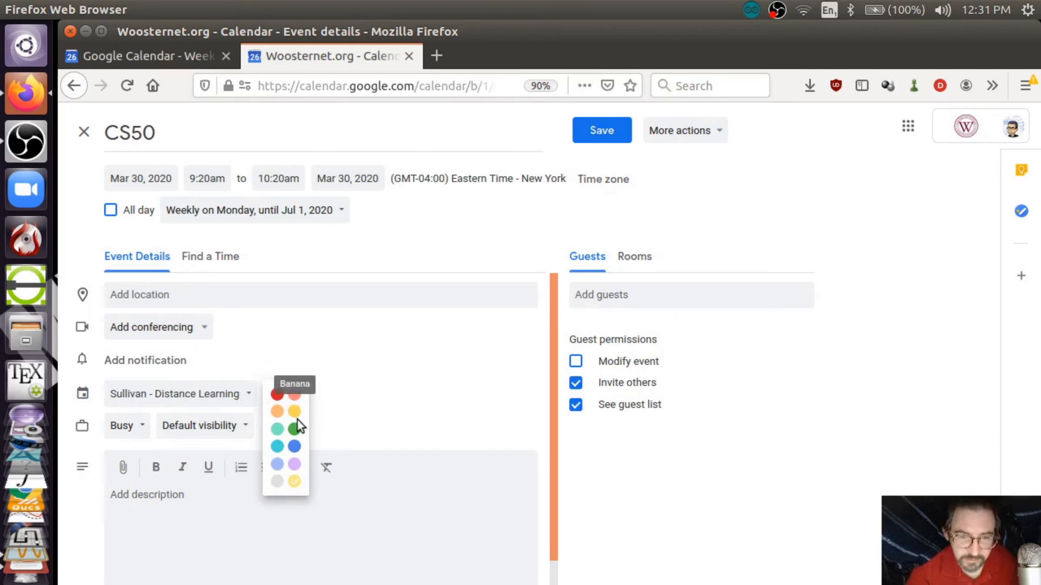
{"action": "left_click", "coordinate": [278, 447]}
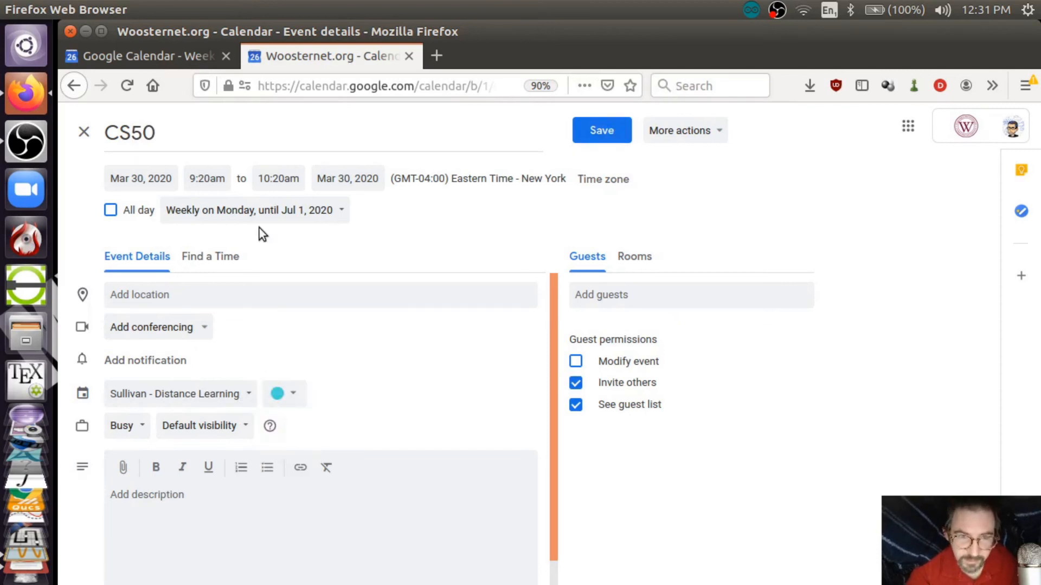
{"action": "left_click", "coordinate": [599, 132]}
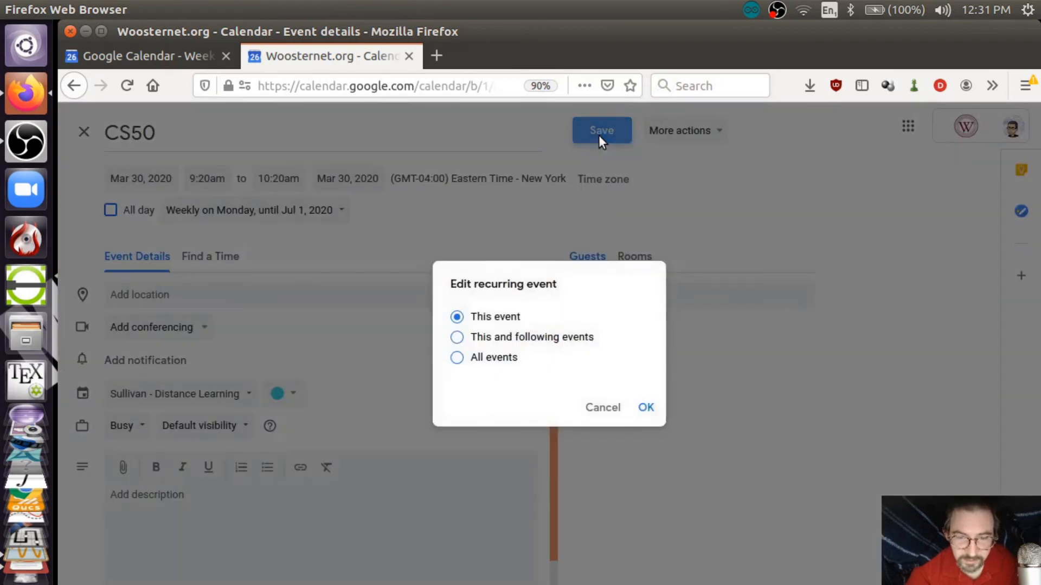
{"action": "left_click", "coordinate": [457, 338]}
{"action": "left_click", "coordinate": [650, 408]}
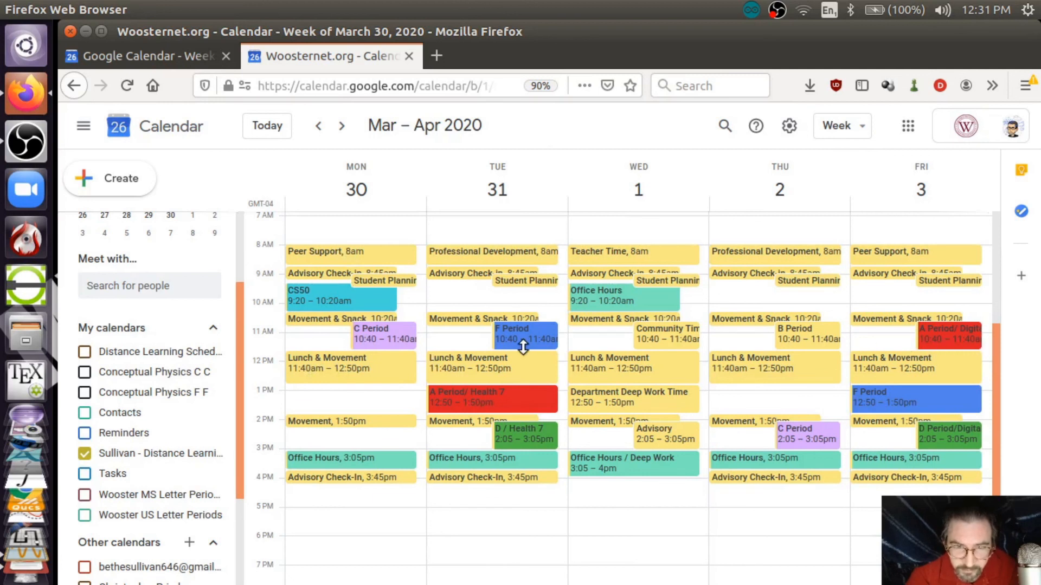
Step: Temporarily show the original Distance Learning Schedule calendar to compare it with the customised one, leaving it hidden again
{"action": "left_click", "coordinate": [85, 353]}
{"action": "left_click", "coordinate": [85, 353]}
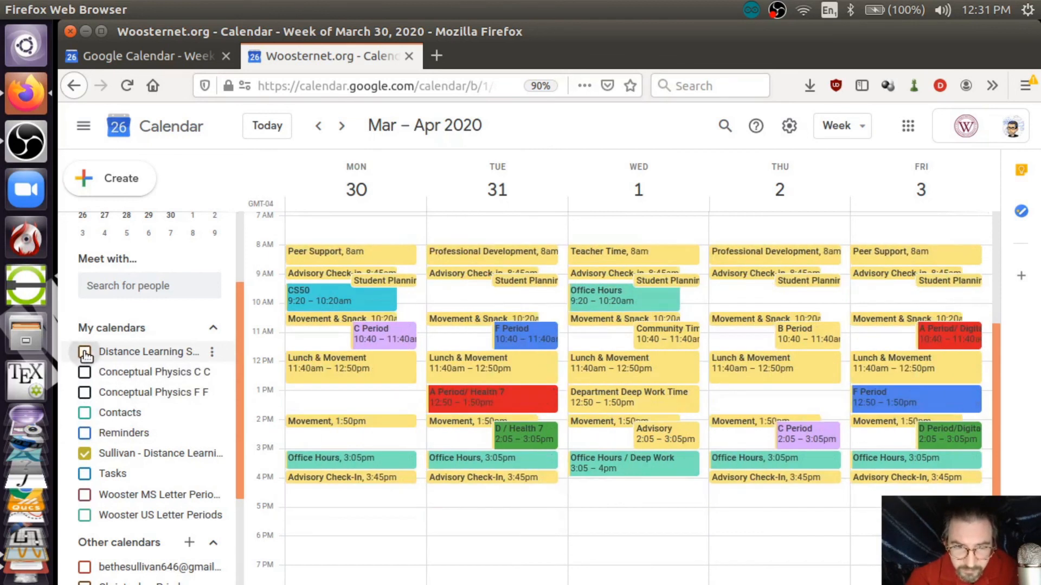
{"action": "left_click", "coordinate": [85, 354]}
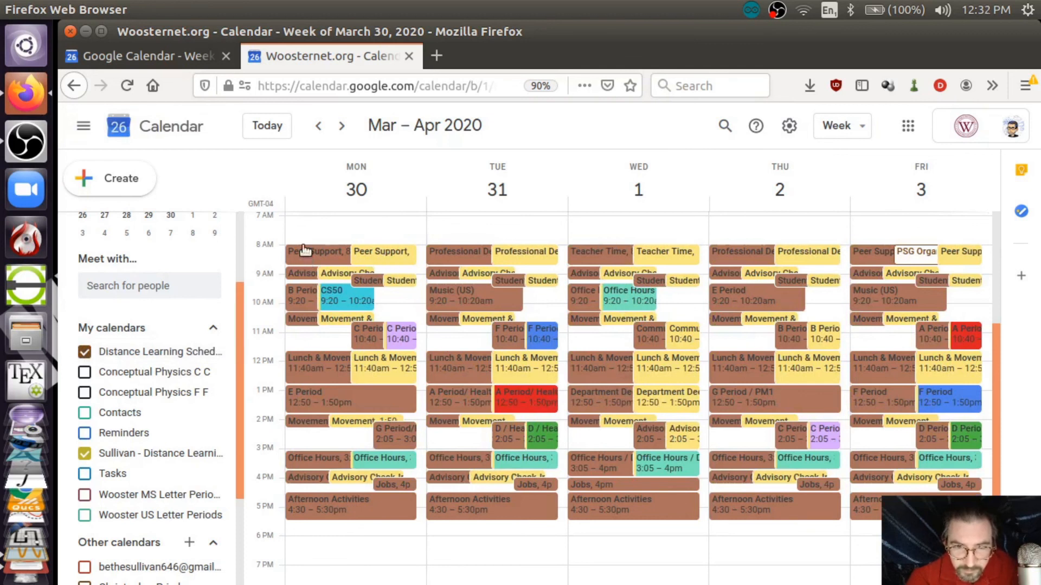
{"action": "left_click", "coordinate": [85, 352]}
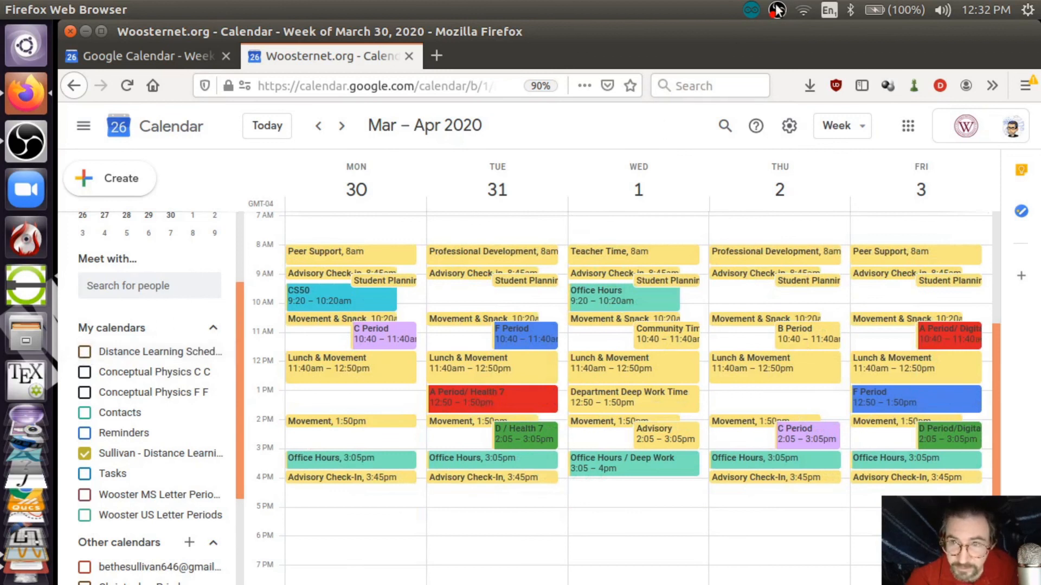